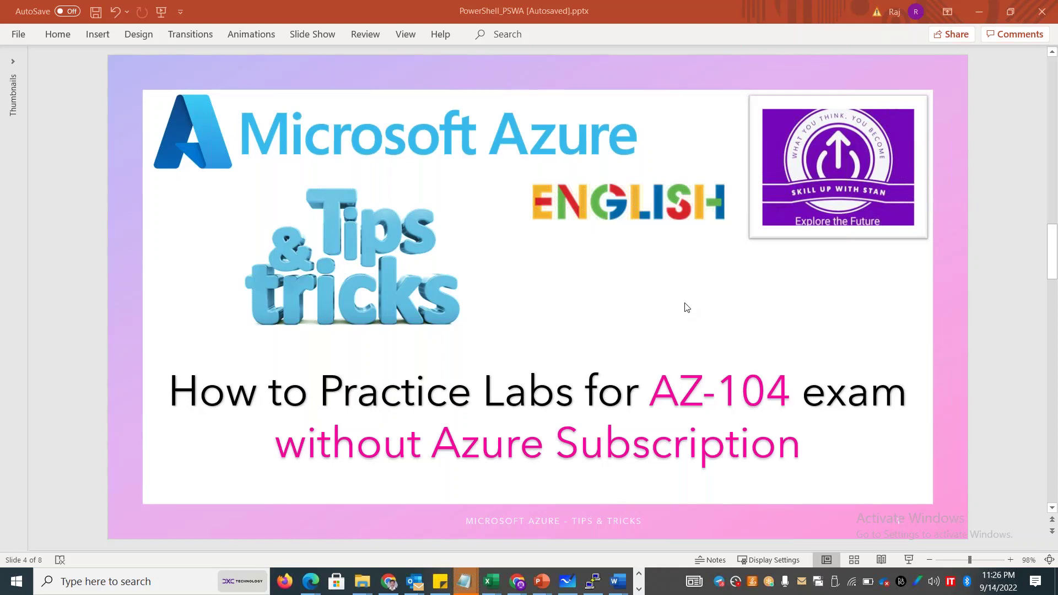
Step: Switch from PowerPoint to the Chrome window with the MicrosoftLearning/AZ-104 repository
key(alt+Tab)
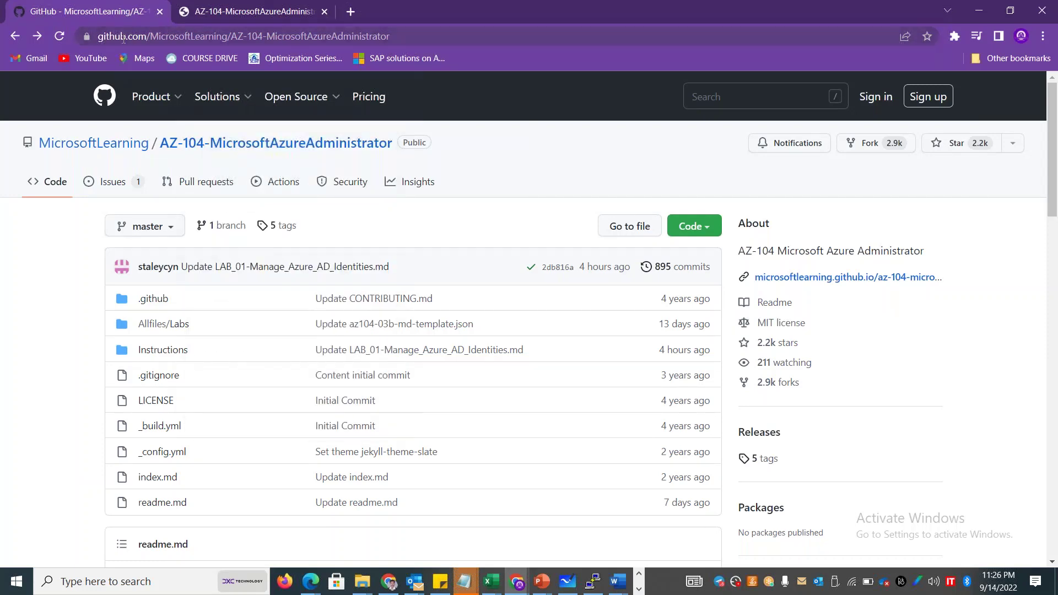
Step: Follow the repo's microsoftlearning.github.io link and highlight the Administer Azure Resources module
click(219, 11)
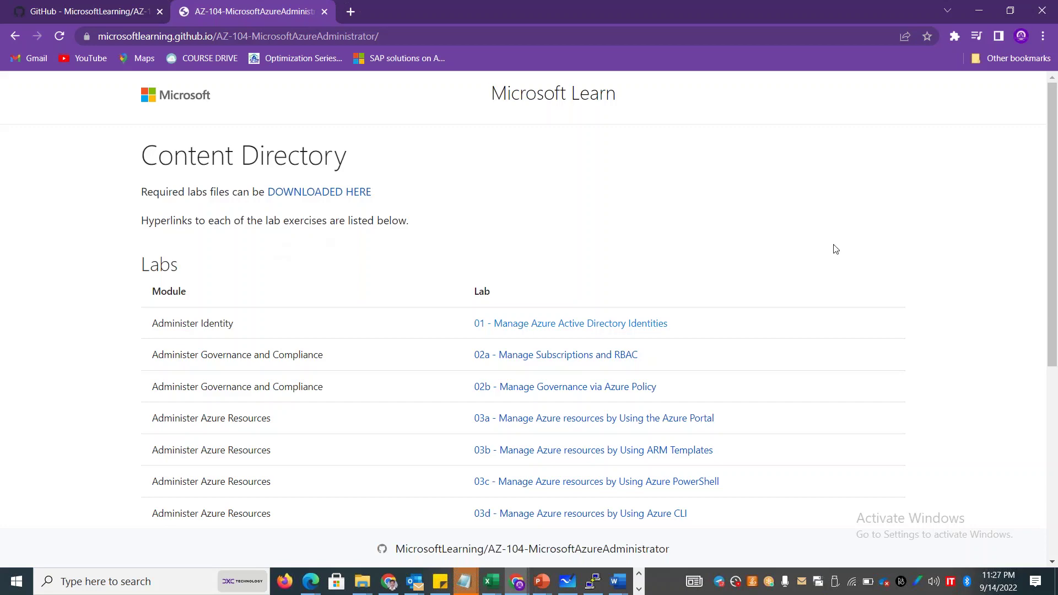
drag(1056, 163, 1056, 388)
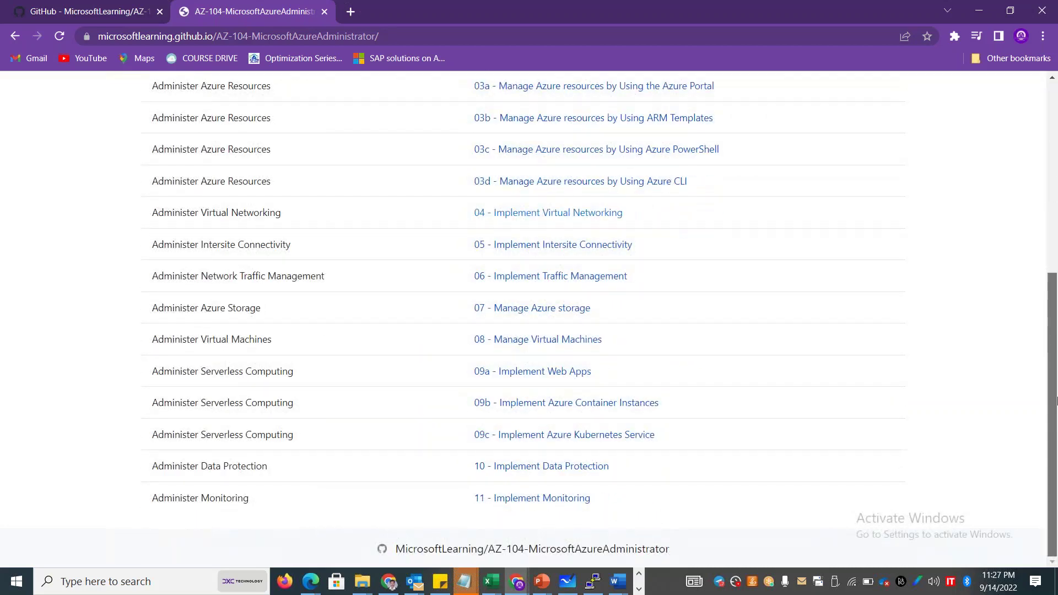
drag(1056, 351, 1056, 235)
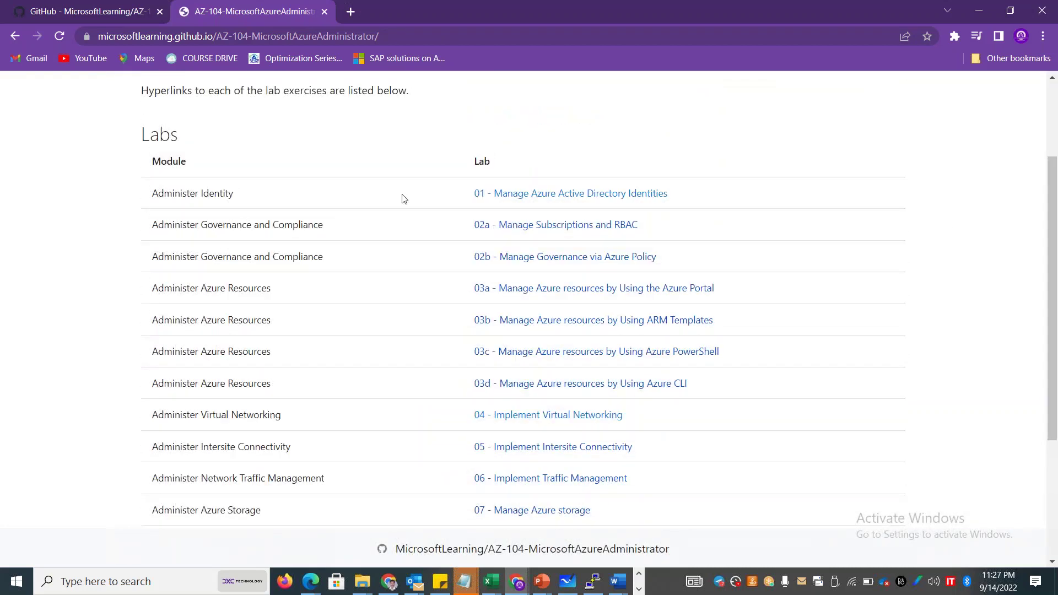
drag(267, 285, 142, 286)
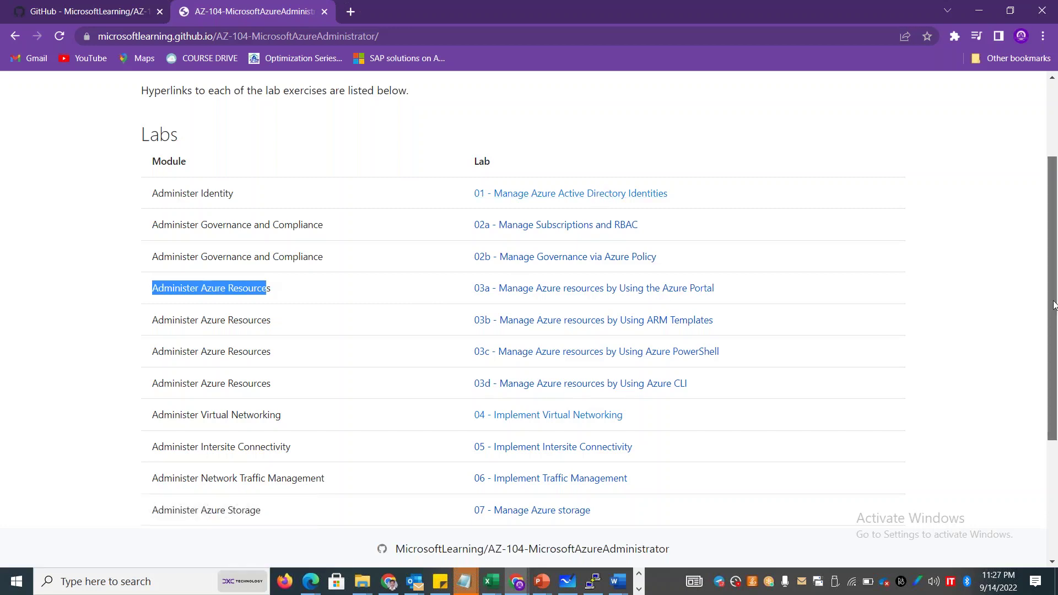
drag(1056, 301, 1055, 438)
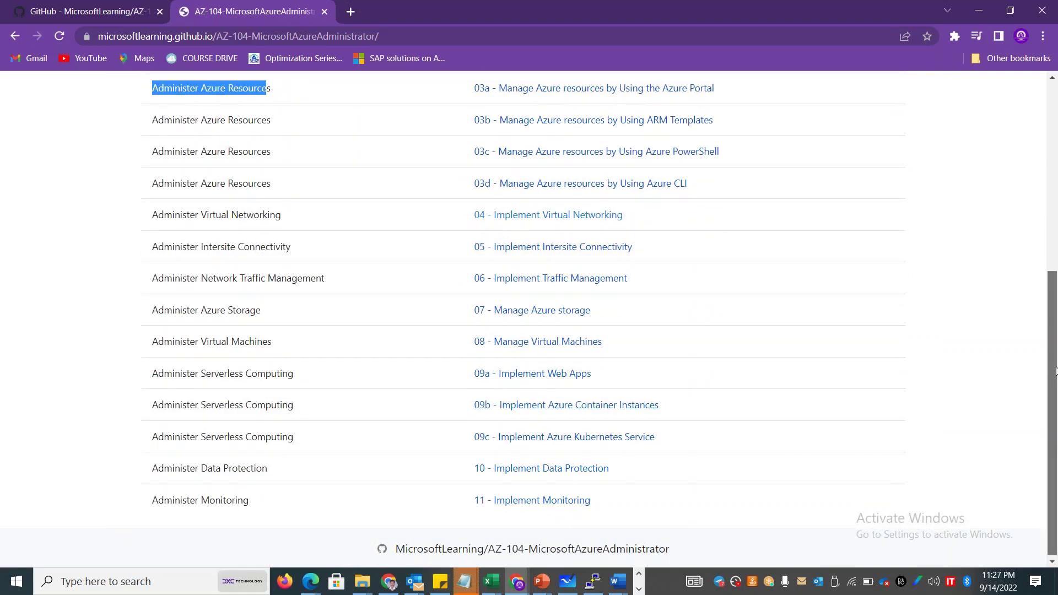
drag(1056, 372, 1054, 177)
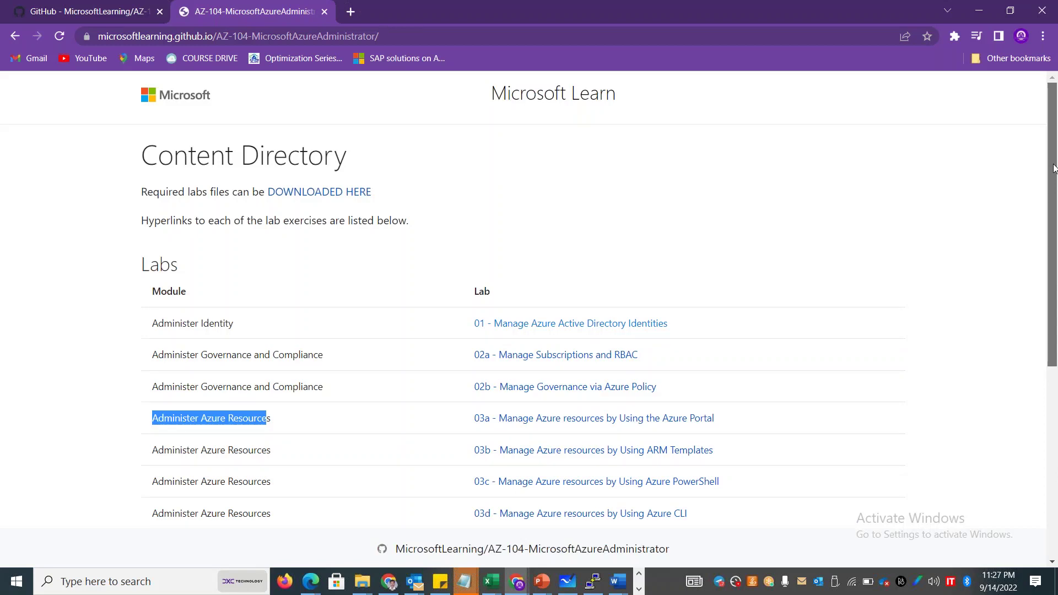
Step: Review Lab 01's architecture diagram and instructions, then launch its interactive lab simulation
click(539, 329)
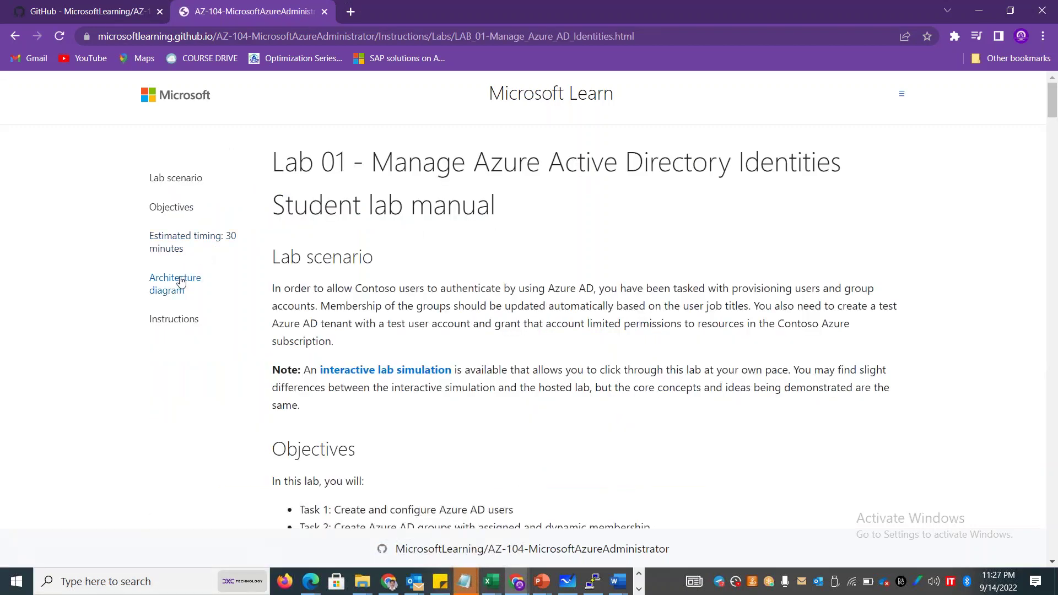
click(183, 280)
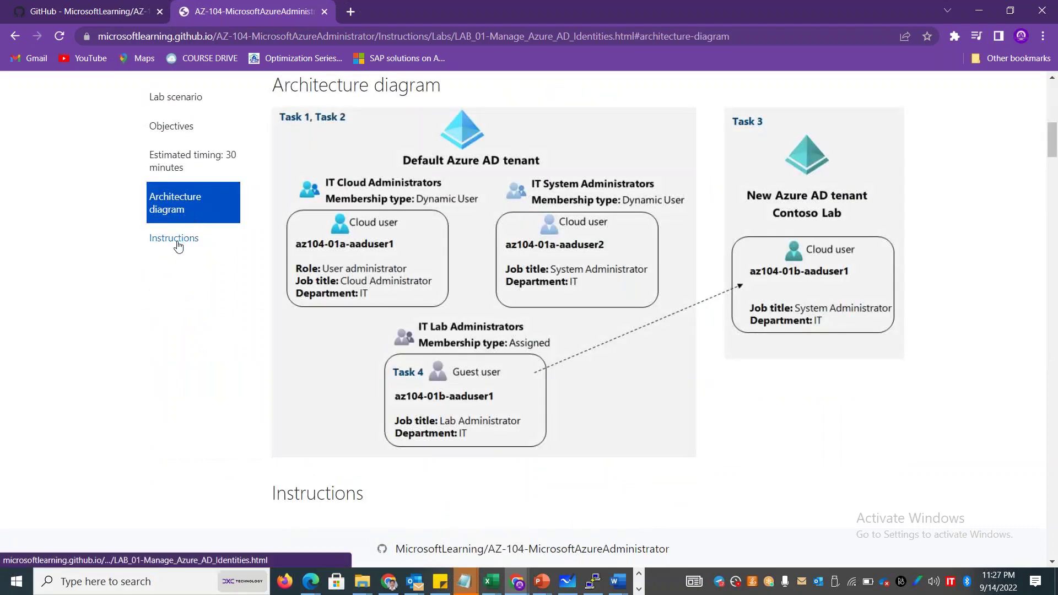
click(178, 239)
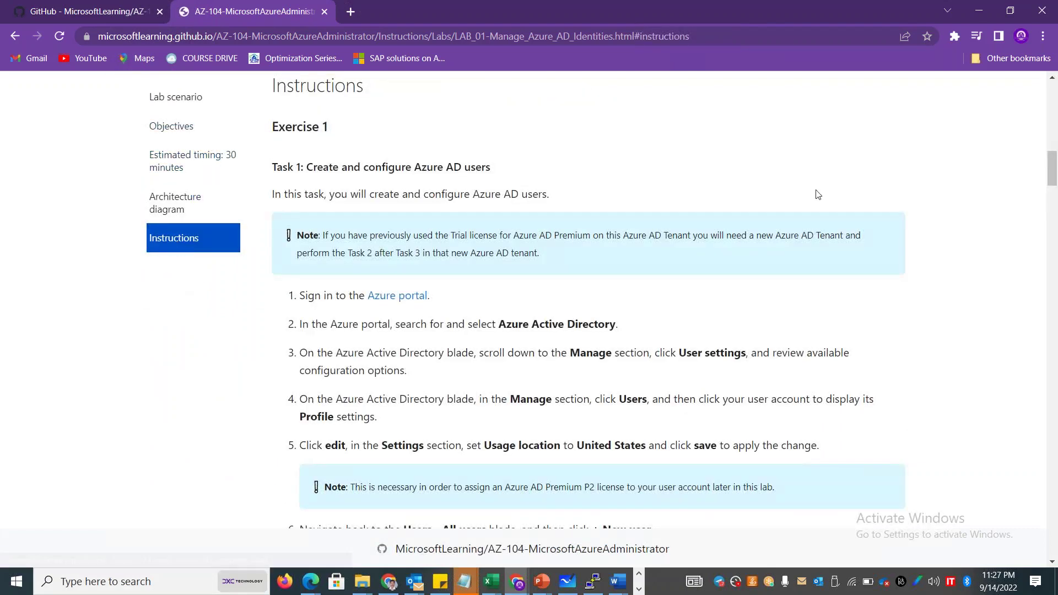
drag(1055, 172, 1056, 165)
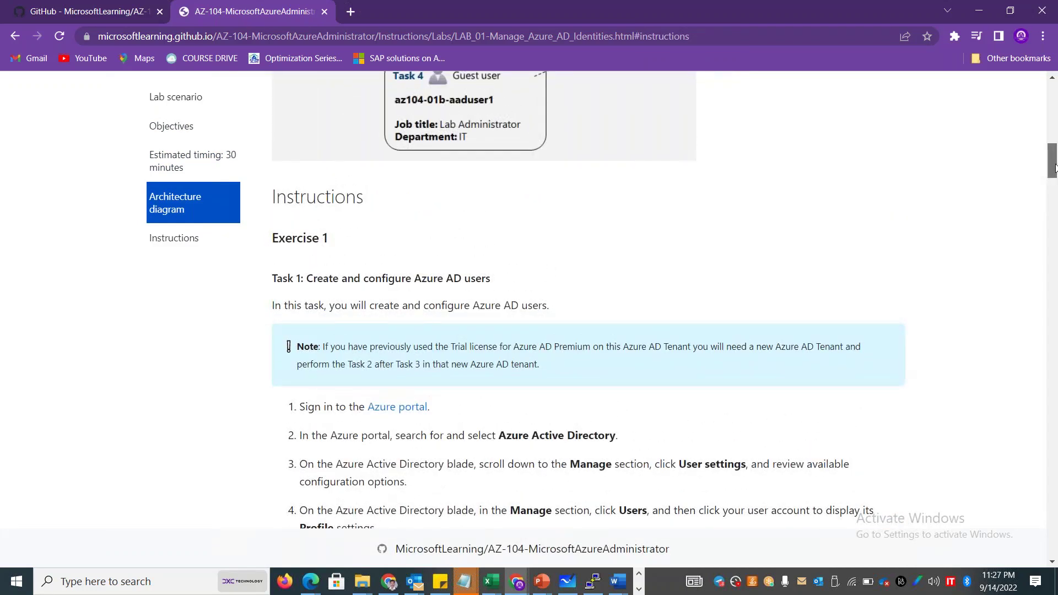
scroll(744, 248, down, 1)
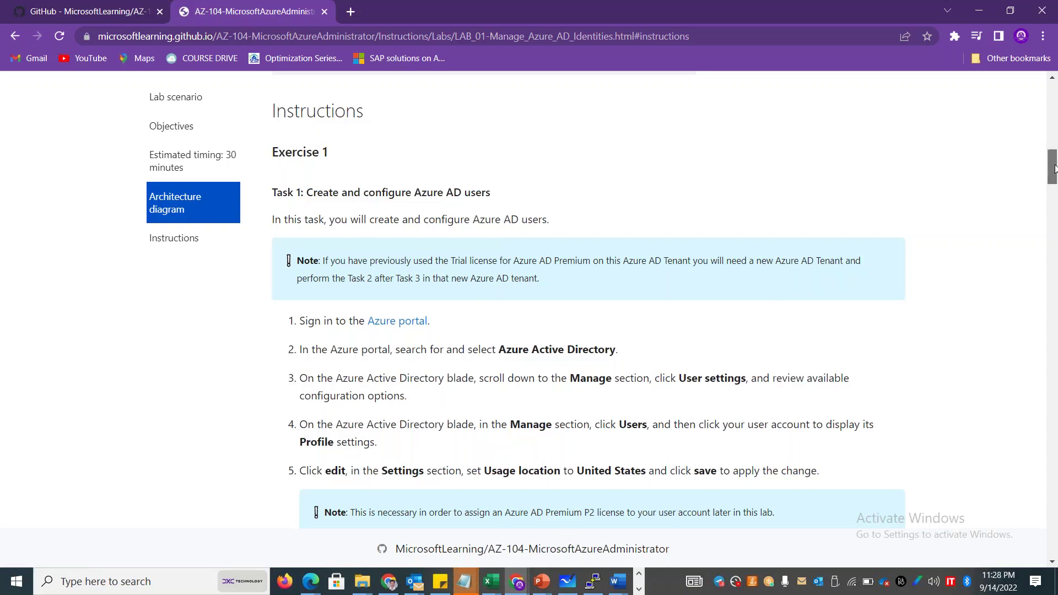
drag(1047, 174, 1054, 254)
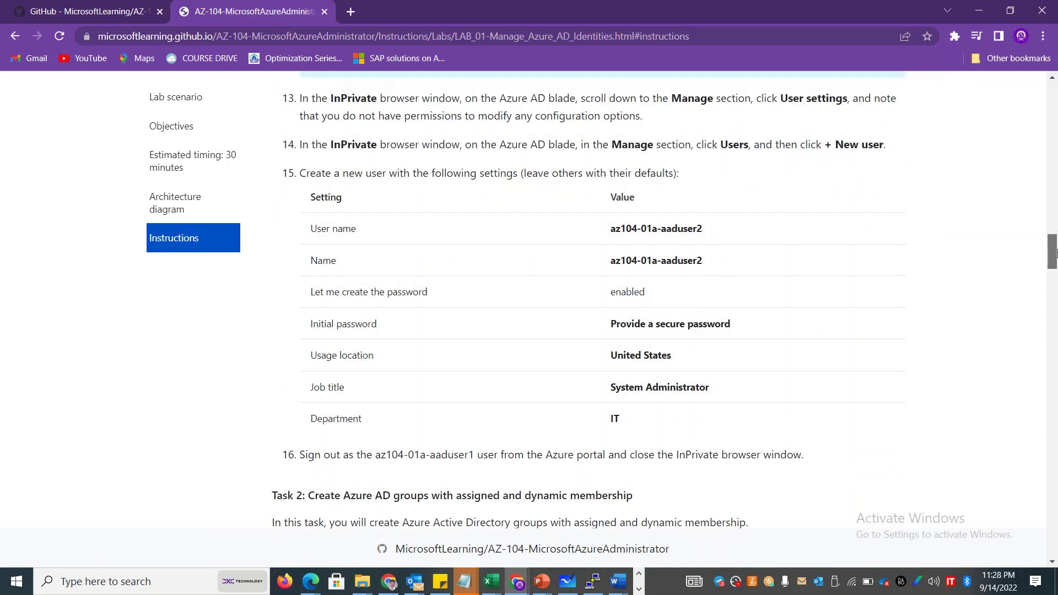
drag(1054, 255, 1054, 101)
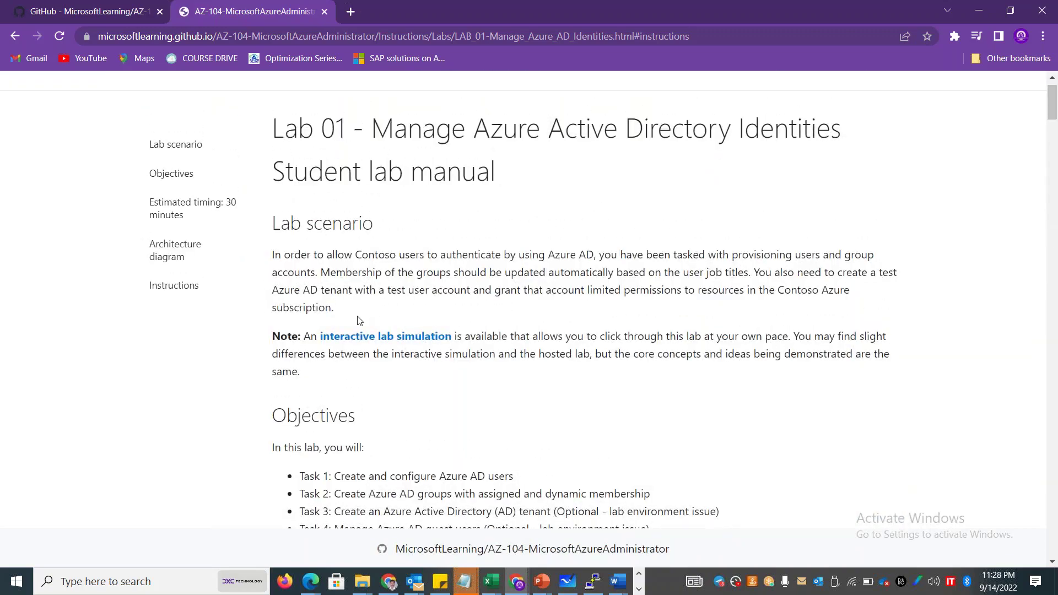
click(401, 340)
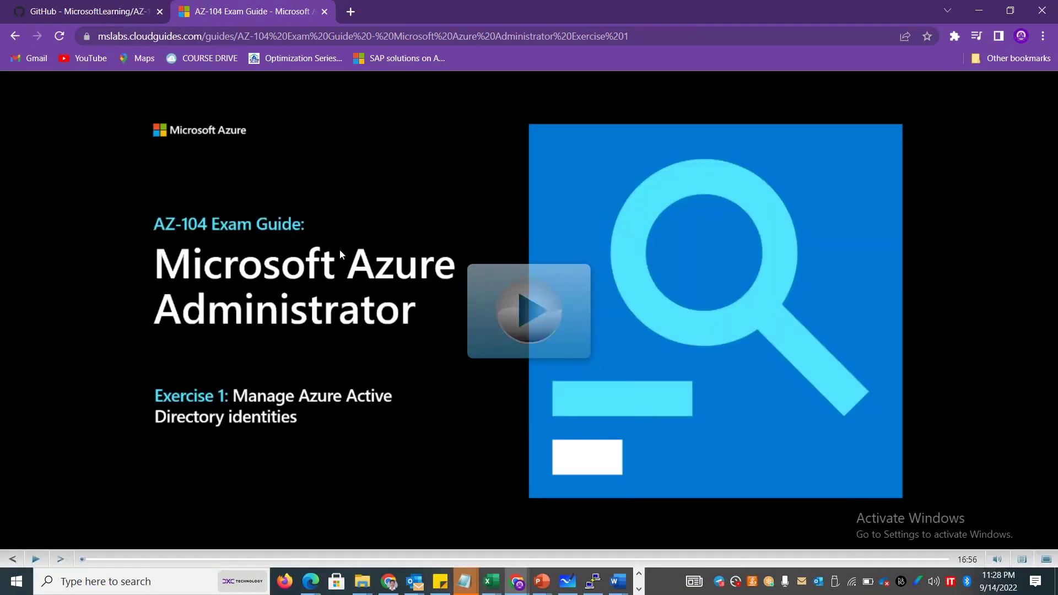
Step: Play the Exercise 1 guide and continue past the navigation tips and exercises list
click(529, 309)
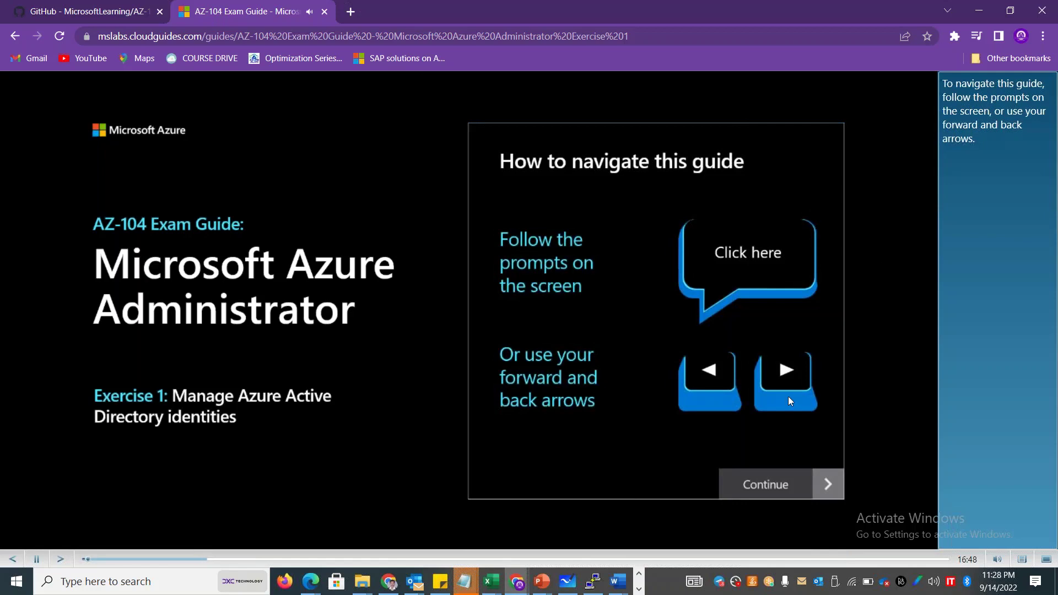
click(785, 481)
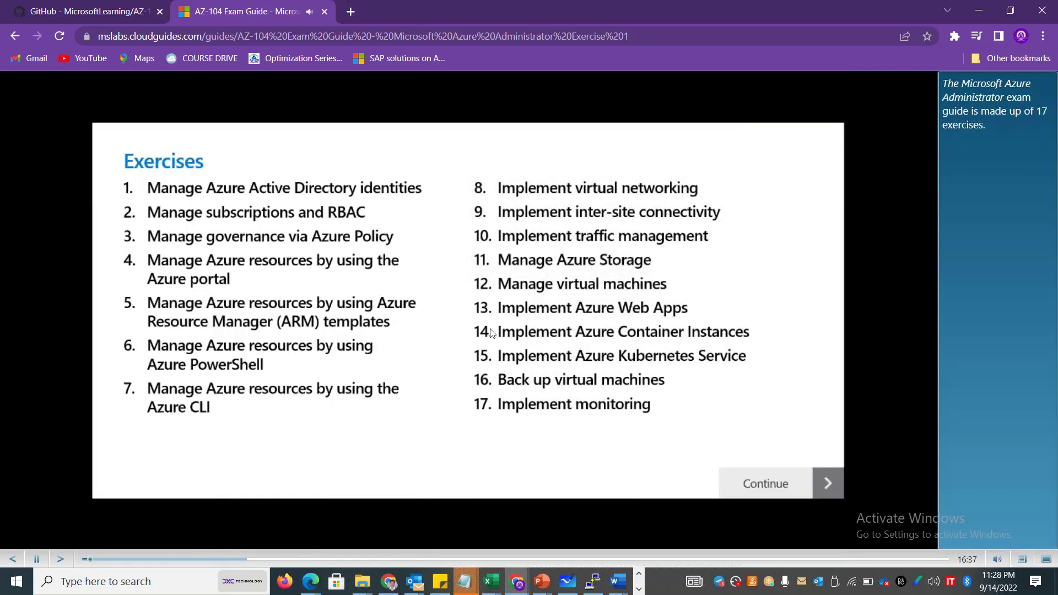
click(812, 484)
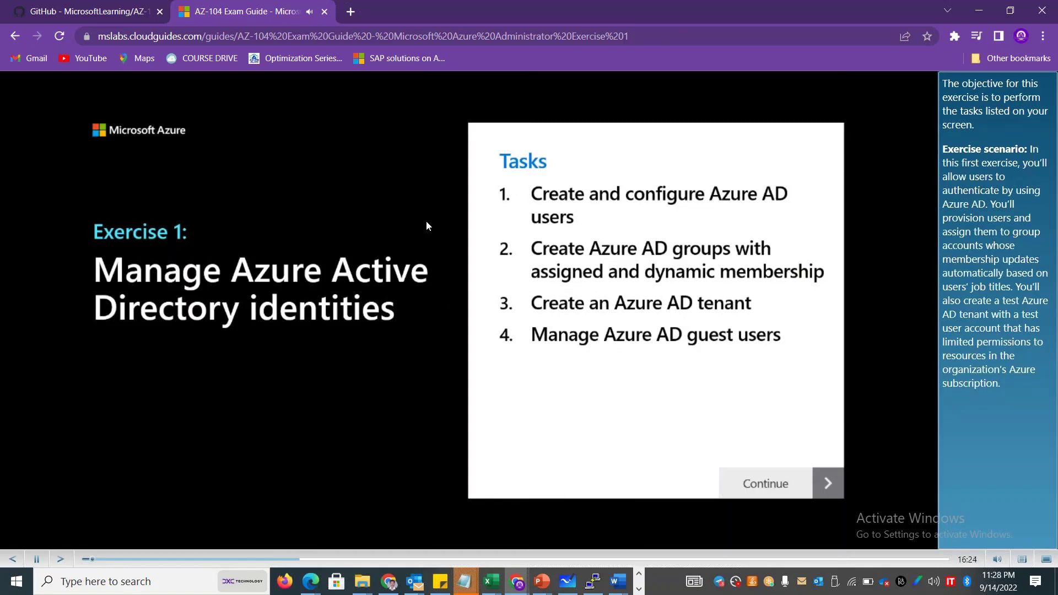
Step: Begin Task 1 and search the simulated portal to reach the Adatum Corporation Azure AD overview
click(777, 484)
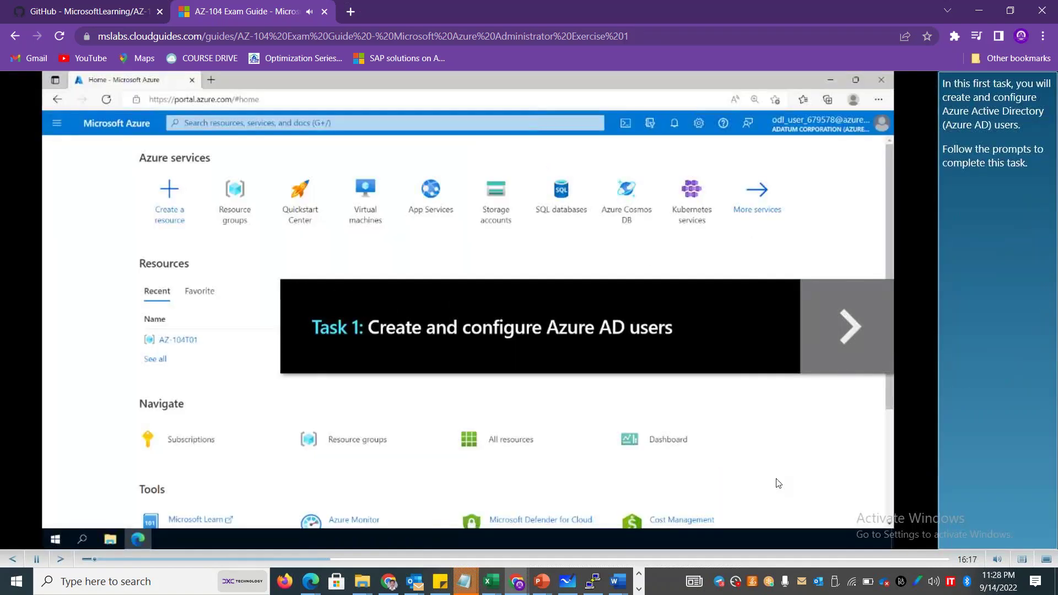
click(834, 345)
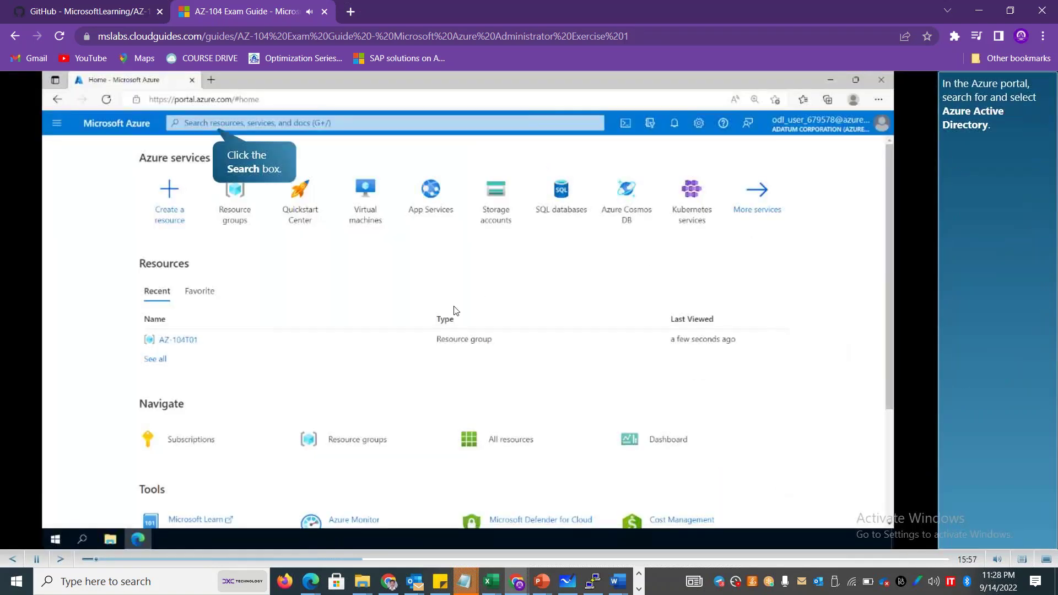
click(39, 563)
click(198, 123)
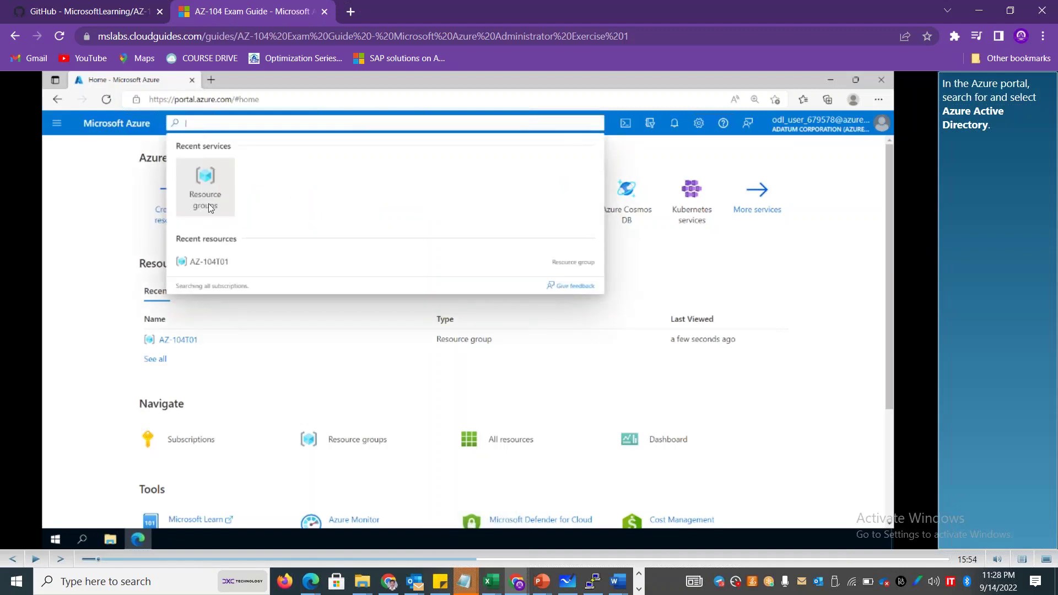
text(Azure Active Directory)
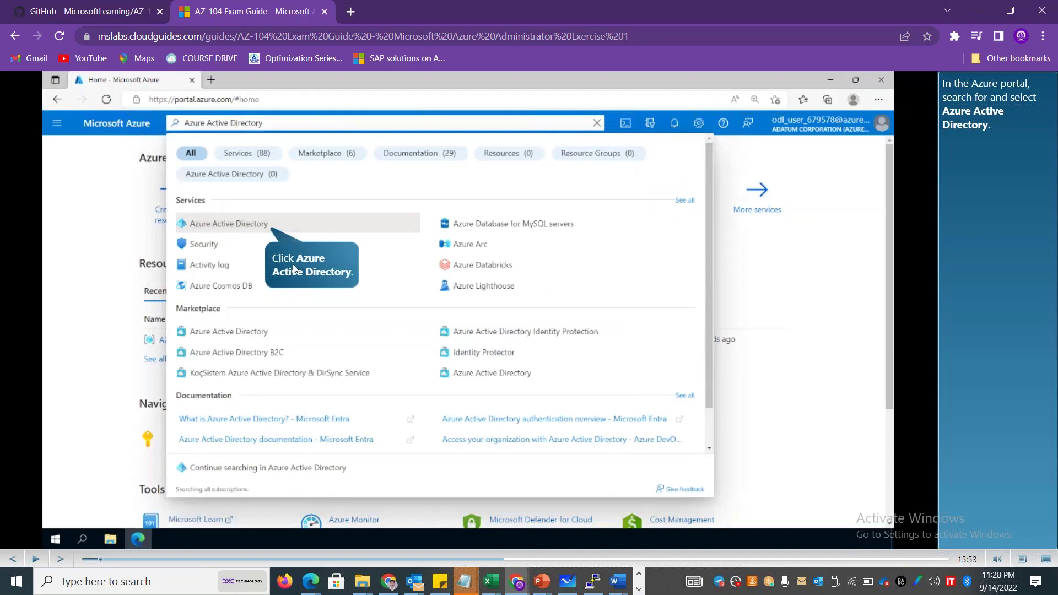
click(248, 225)
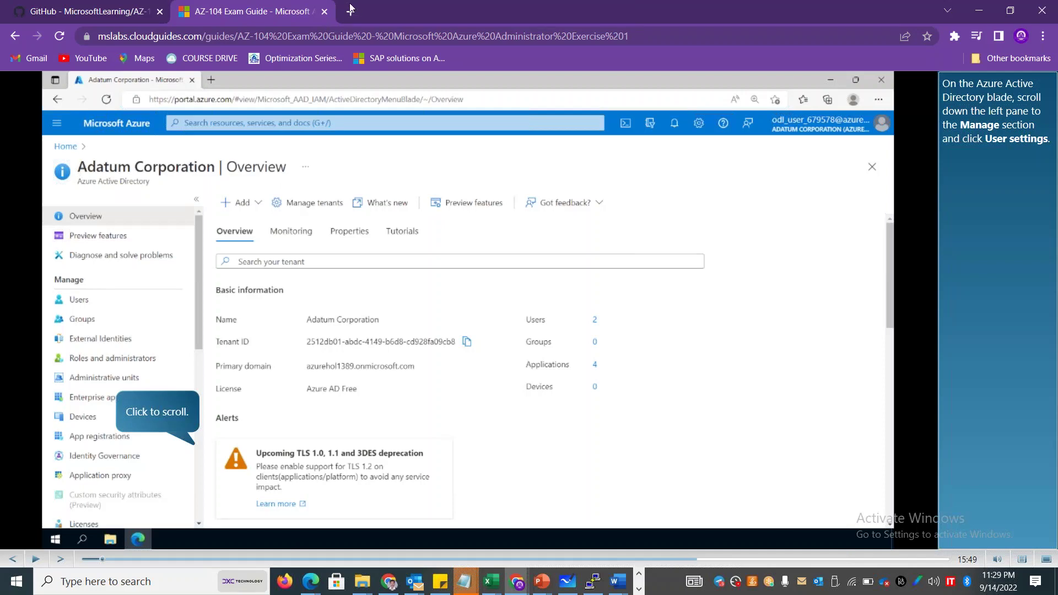
Step: Return to the AZ-104 GitHub repository tab
click(135, 6)
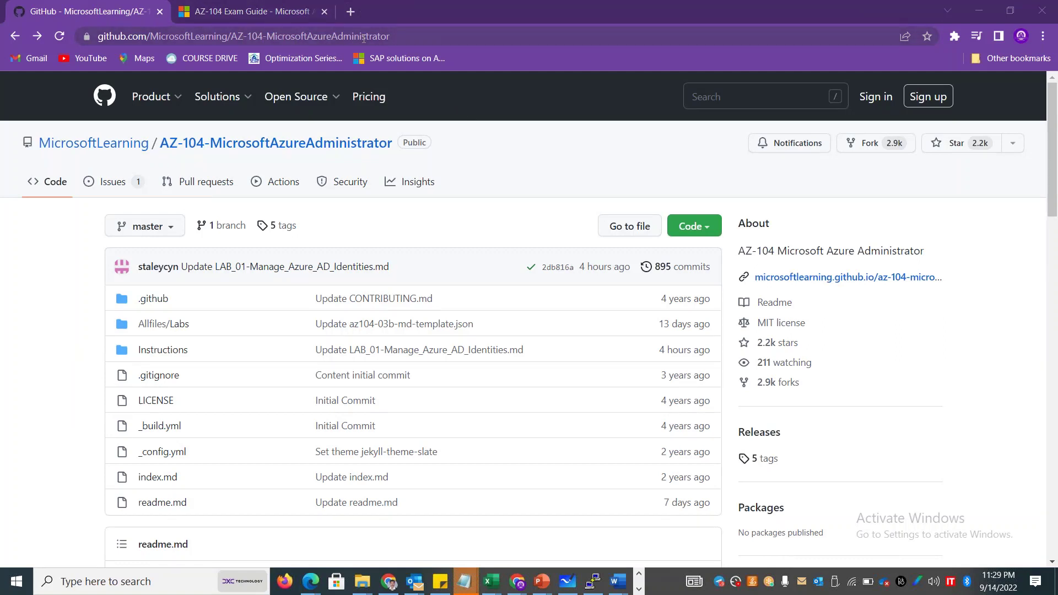
Step: Navigate Instructions > Labs to the LAB_02a_Manage_Subscriptions_and_RBAC.md manual
click(168, 353)
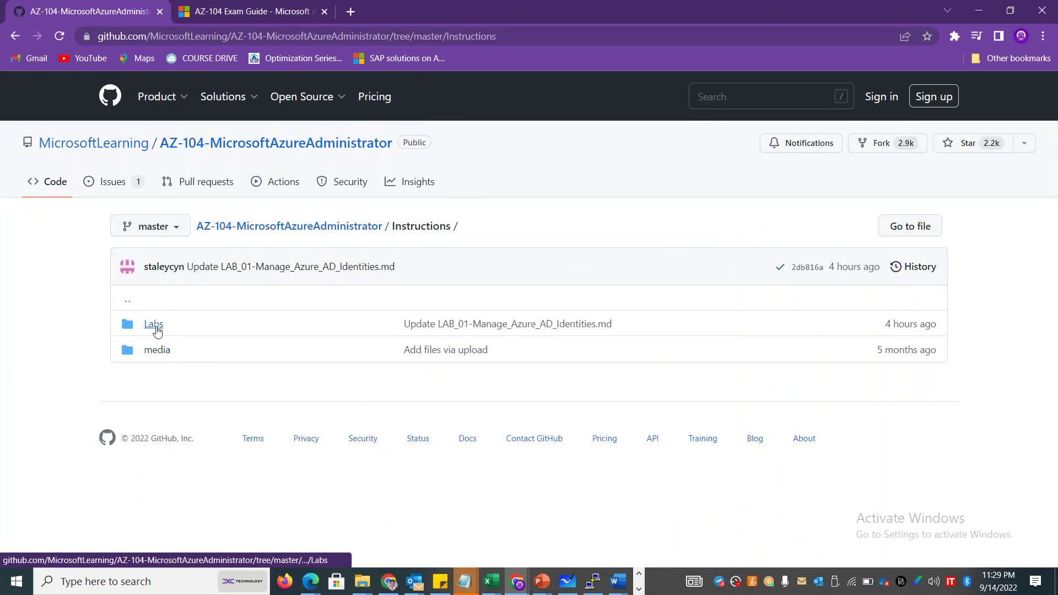
click(154, 327)
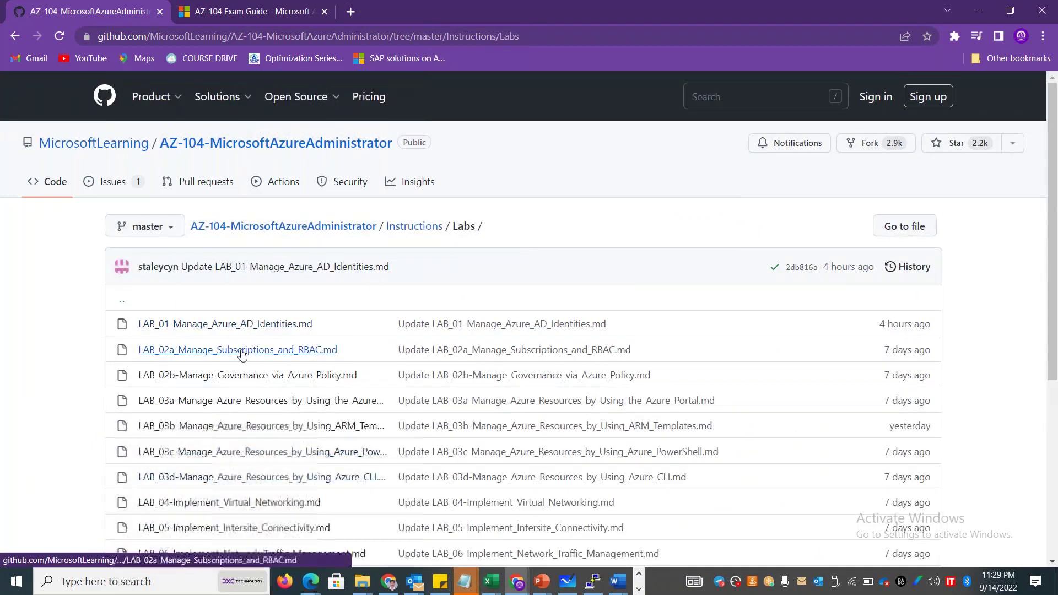
click(229, 349)
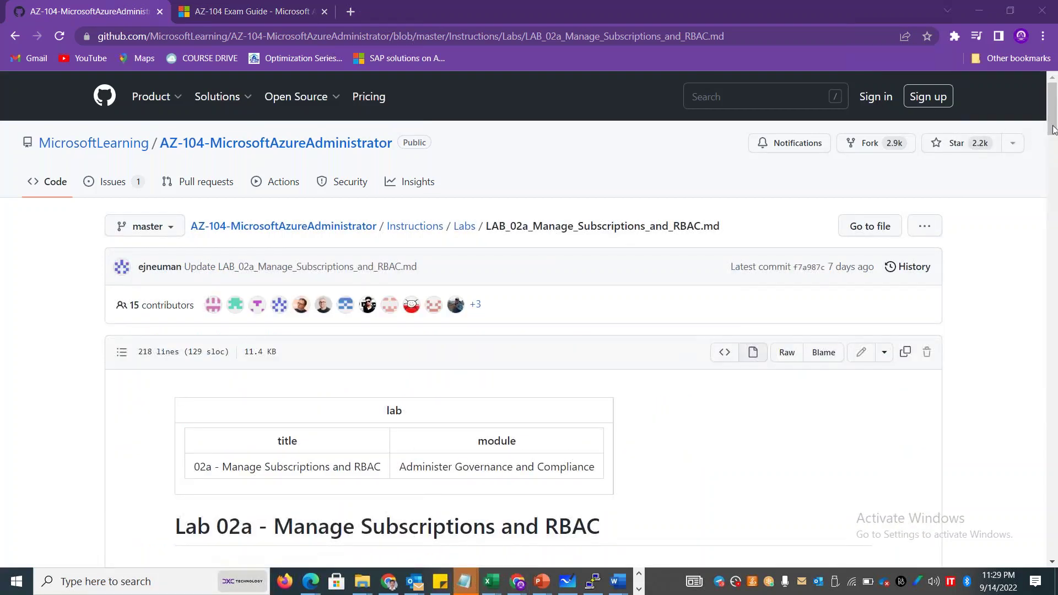
drag(1054, 129, 1053, 178)
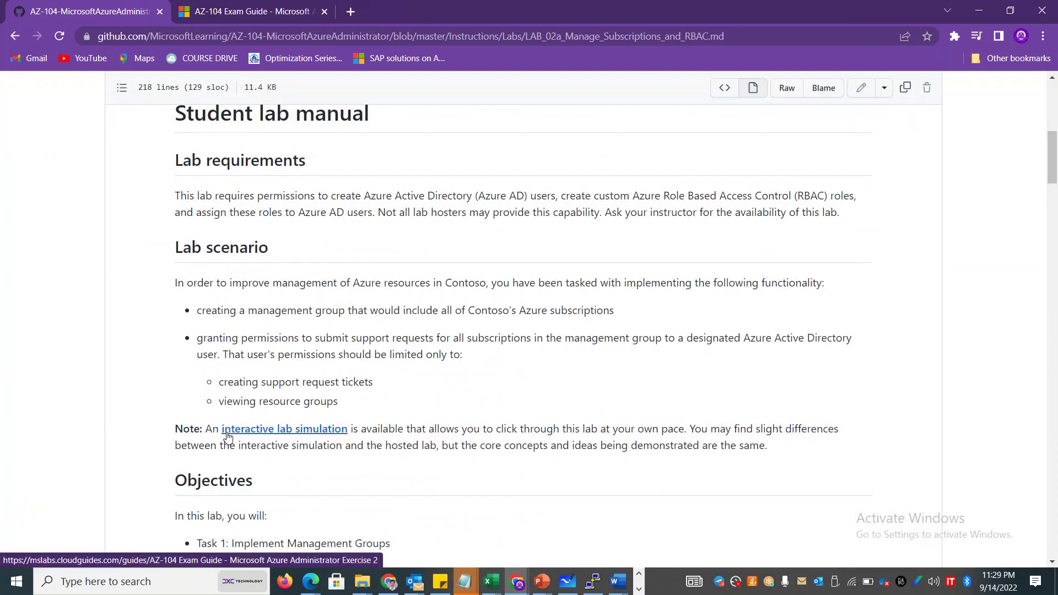
Step: Highlight the Note text and follow its interactive lab simulation link to Exercise 2
drag(221, 431, 389, 430)
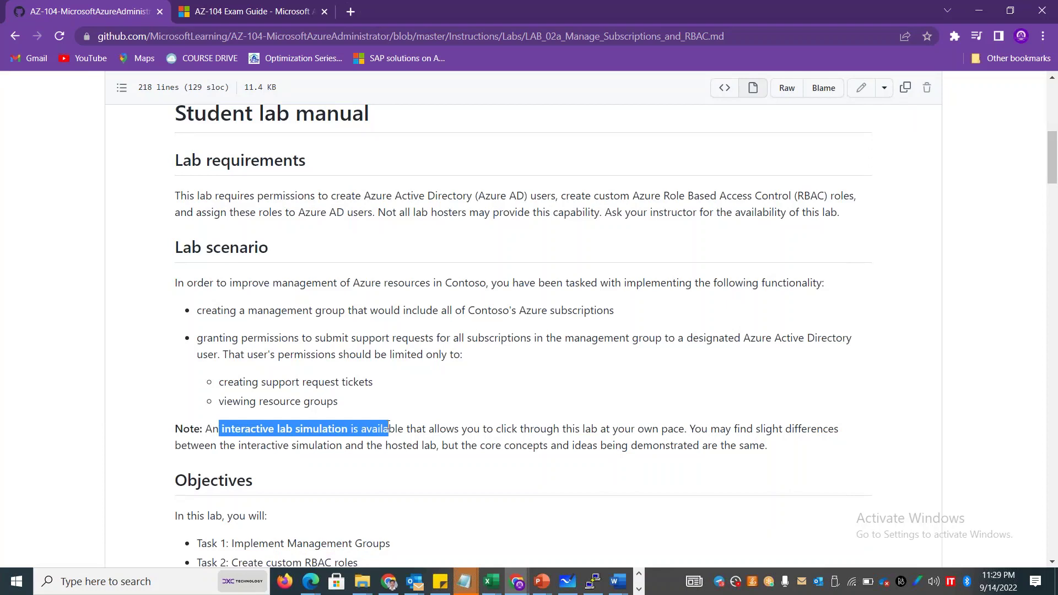
drag(389, 430, 379, 430)
click(307, 432)
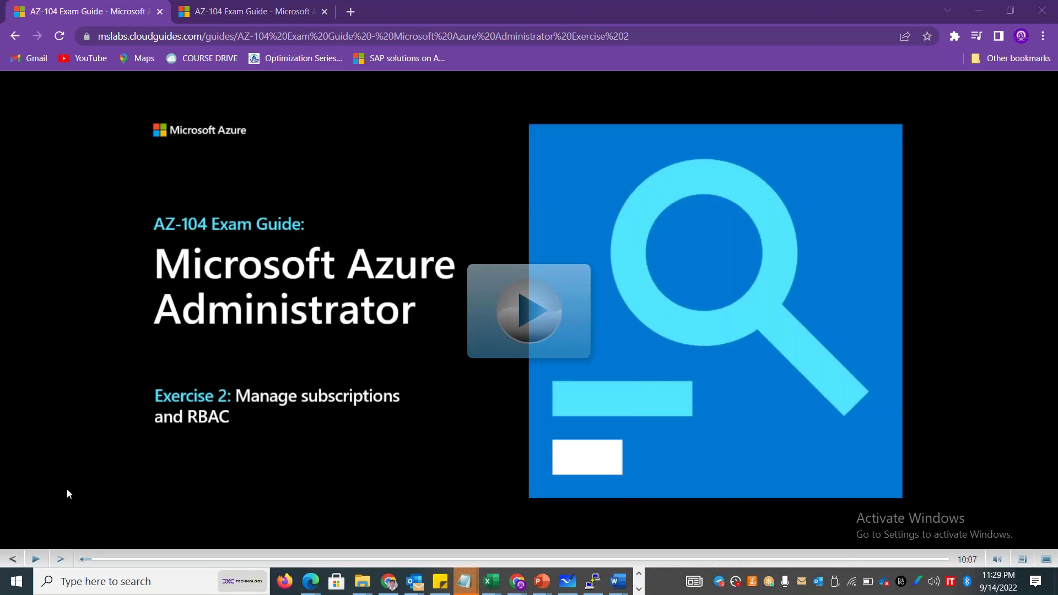
Step: Compare the two Exam Guide tabs, then go back to the Lab 02a manual on GitHub
click(231, 12)
click(98, 13)
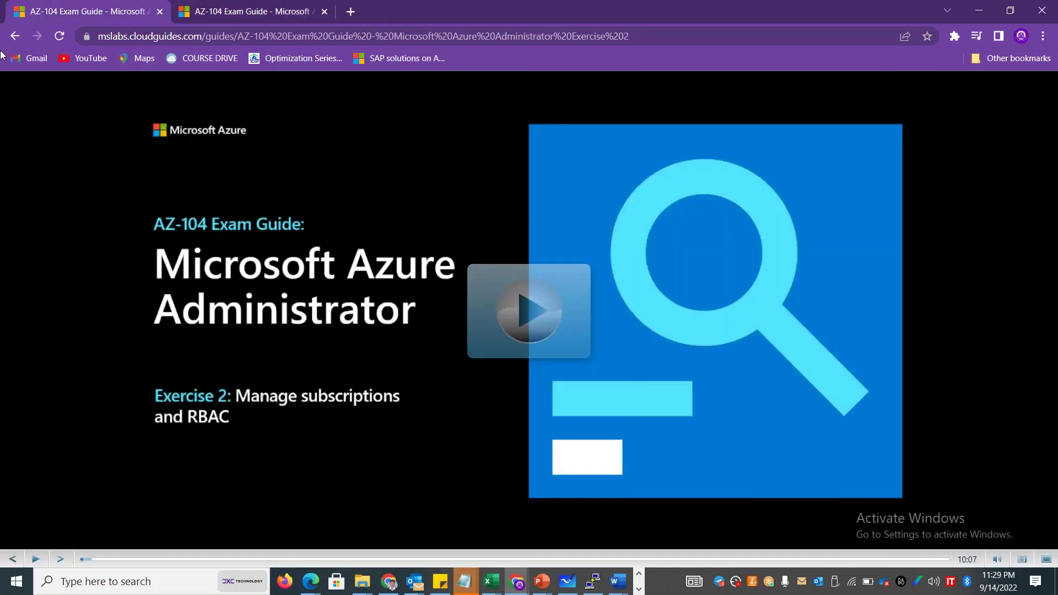
click(19, 38)
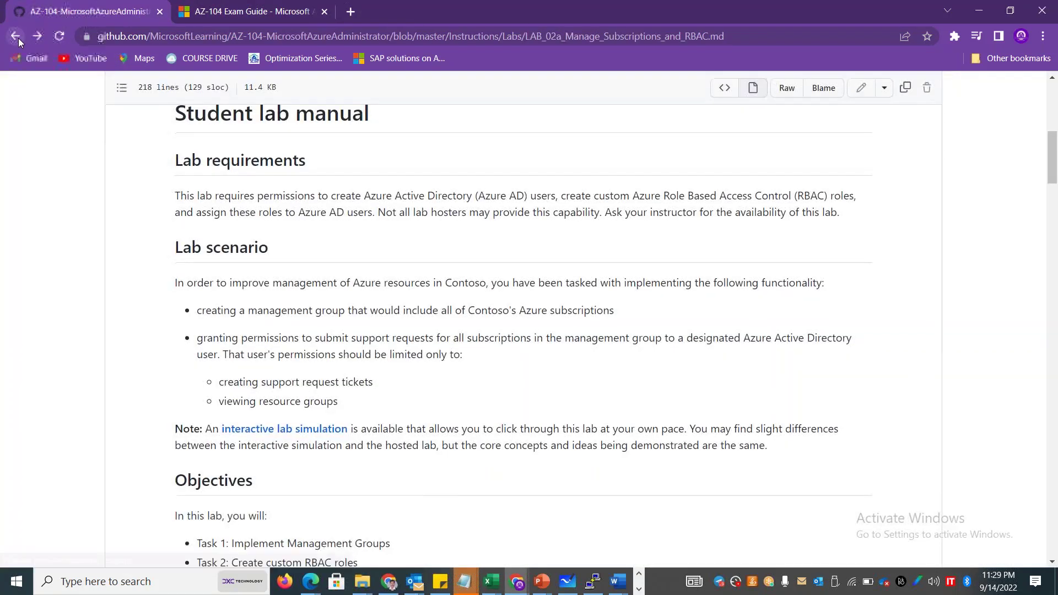
drag(1054, 162, 1054, 439)
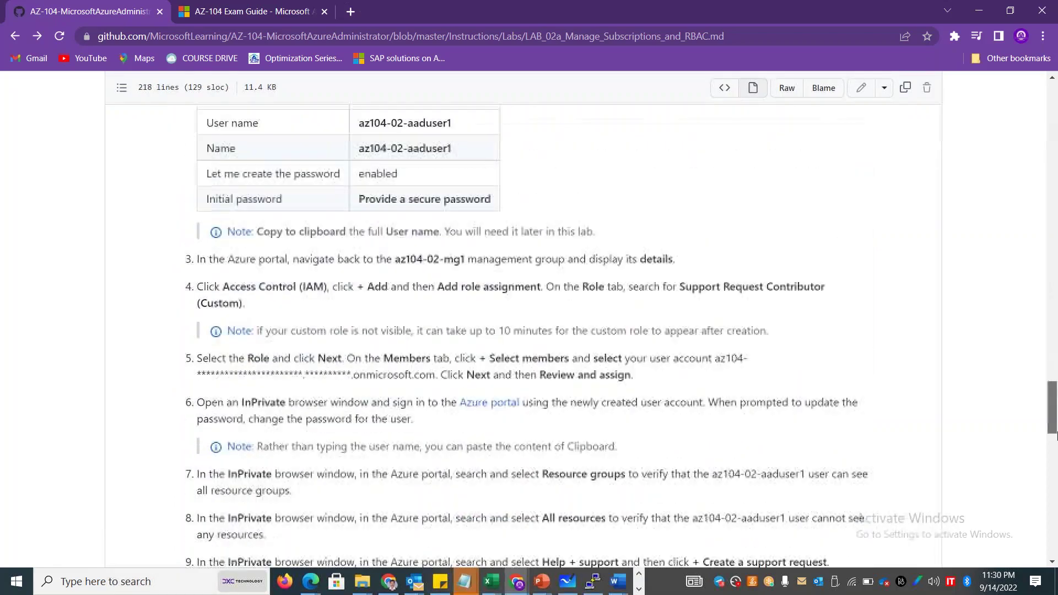
drag(1054, 438, 1053, 108)
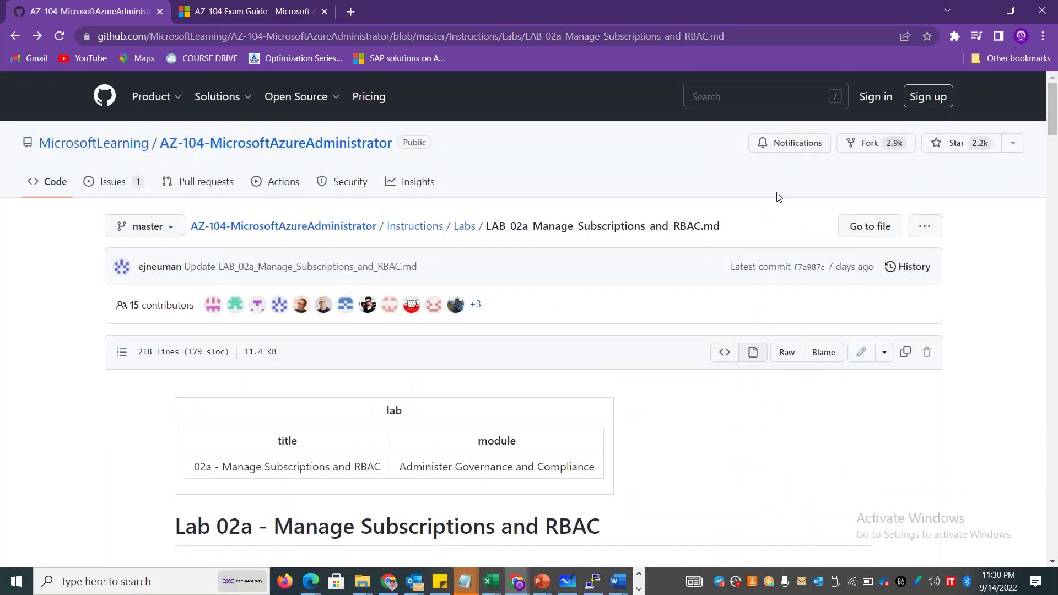